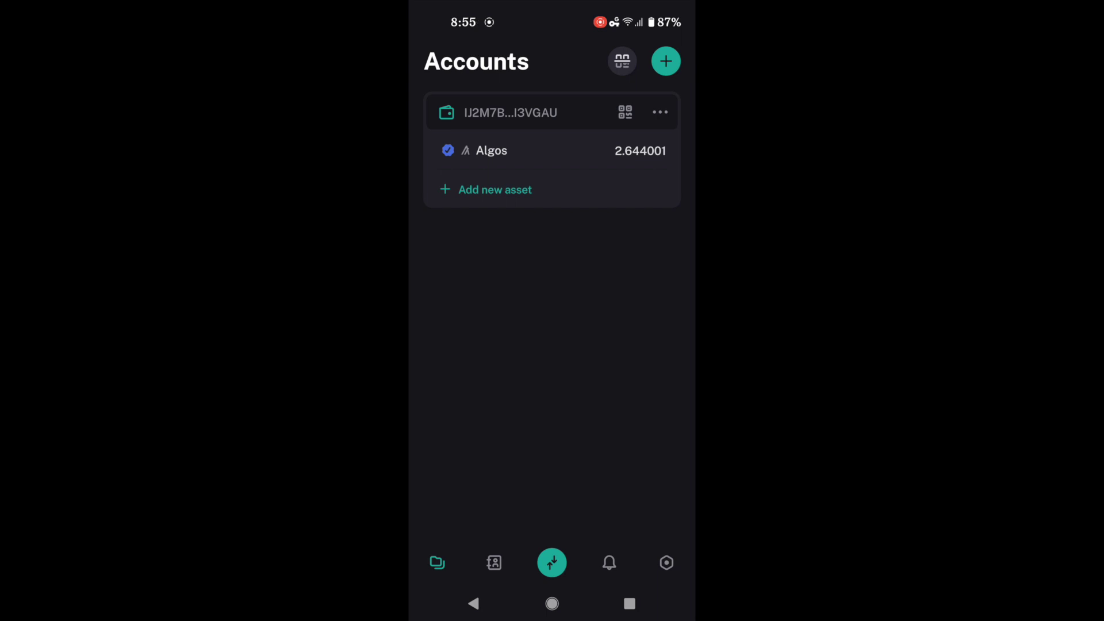
# Bring up the recent-apps overview from the Algorand Wallet accounts screen
pyautogui.click(629, 604)
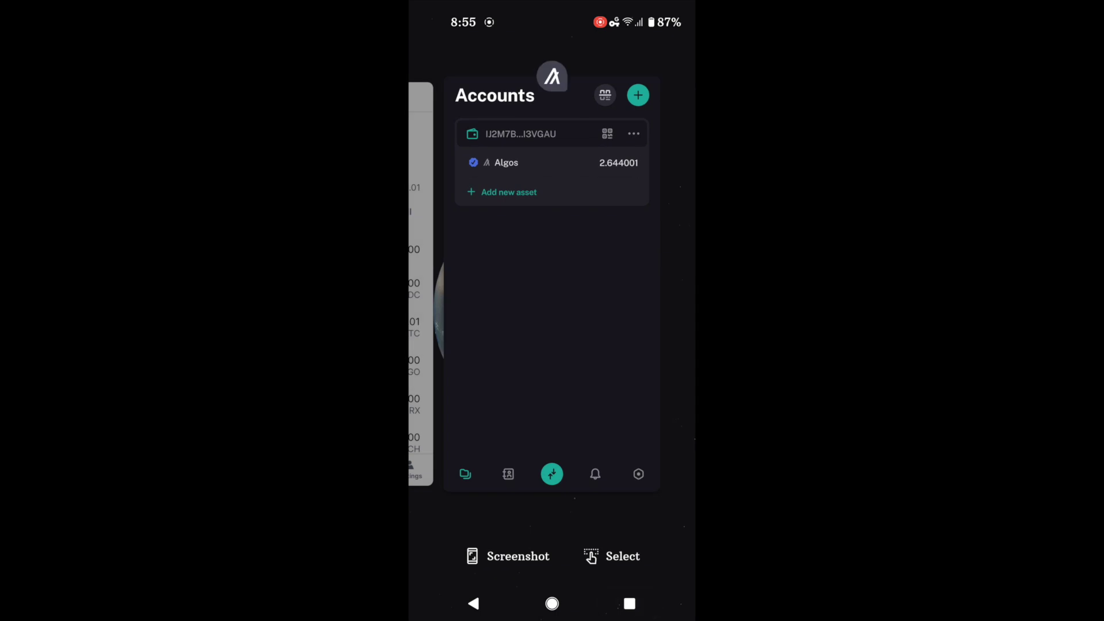
# Switch to Coinbase and open the Algorand asset page from Portfolio holdings
pyautogui.click(432, 259)
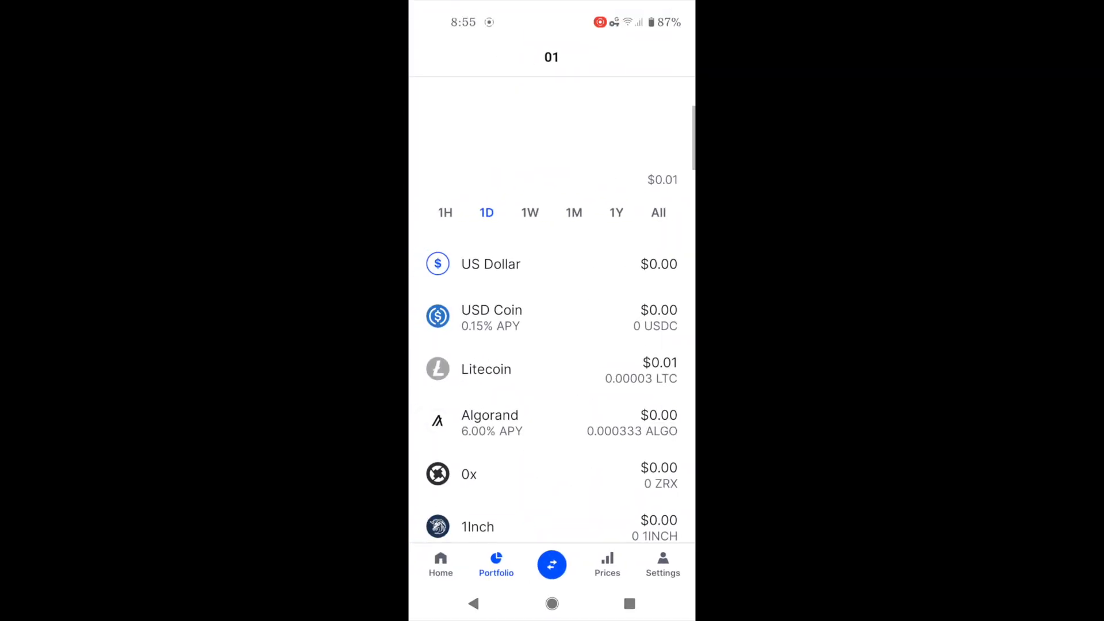
pyautogui.scroll(3, 552, 345)
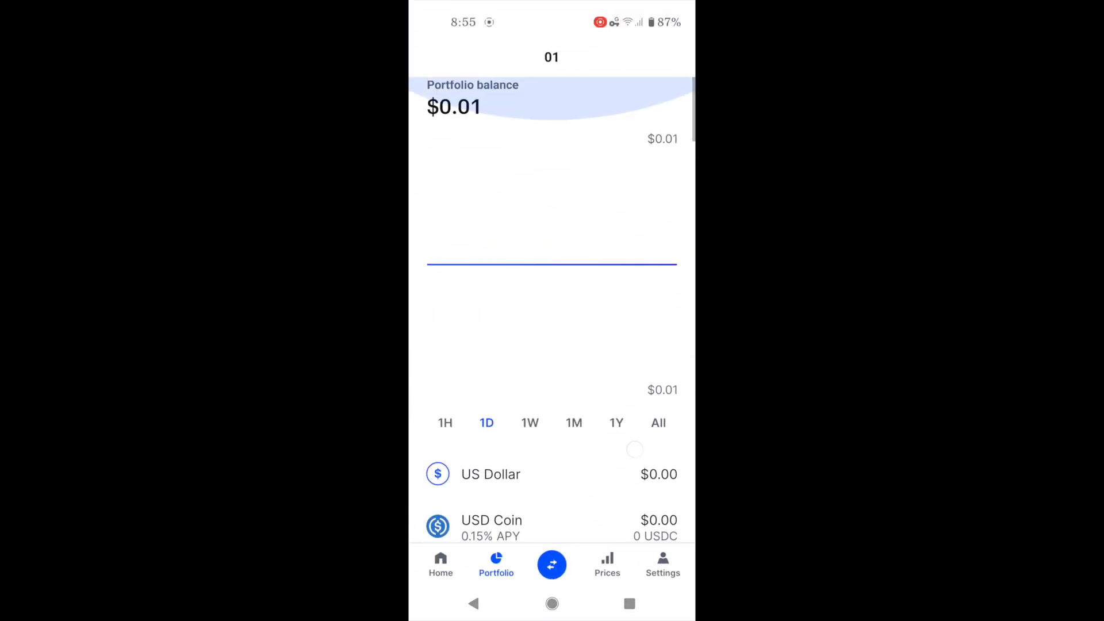
pyautogui.click(440, 564)
pyautogui.scroll(5, 553, 303)
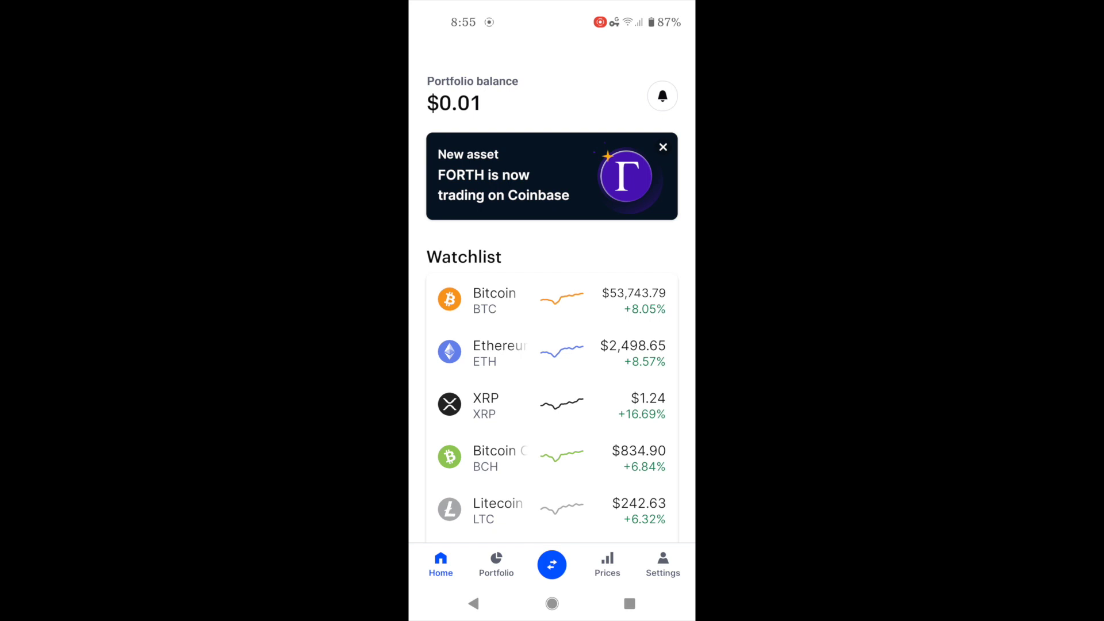
pyautogui.click(497, 565)
pyautogui.scroll(-5, 552, 345)
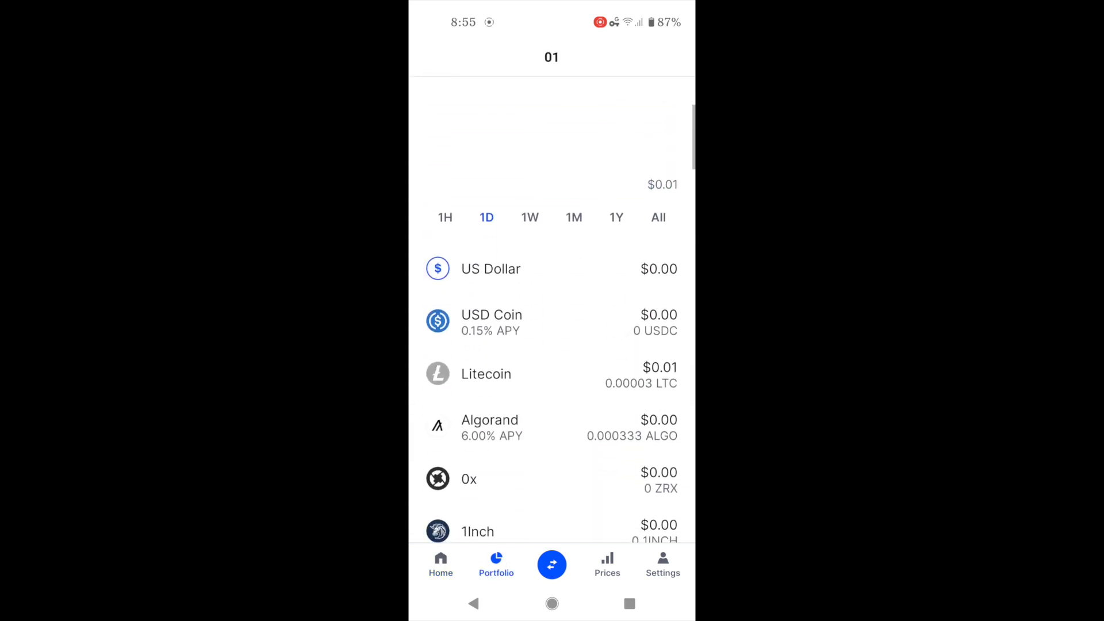
pyautogui.click(552, 323)
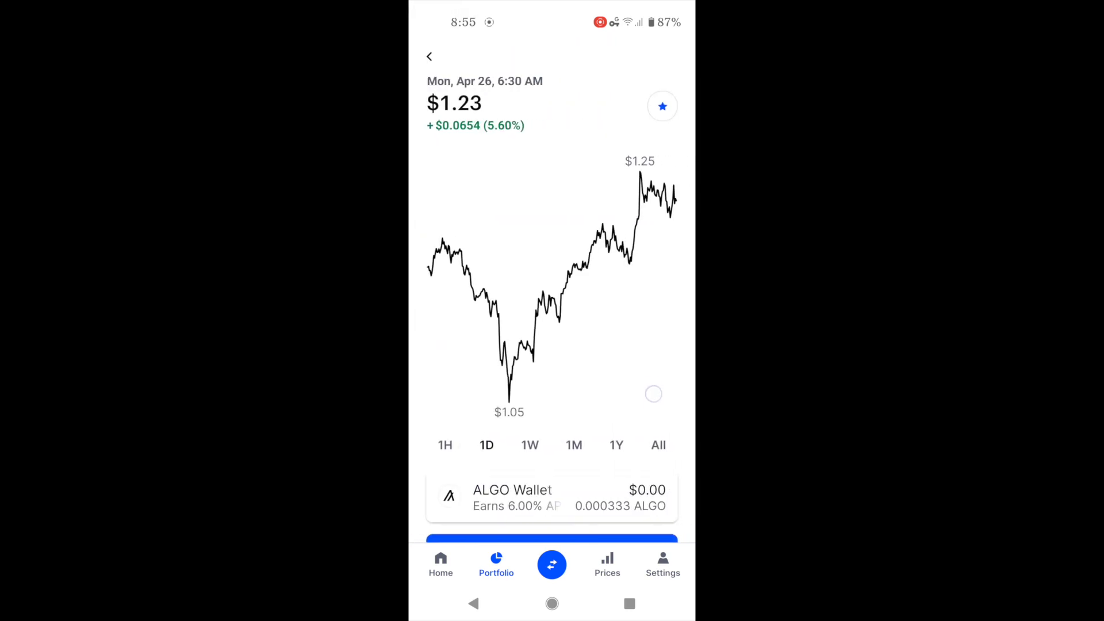
pyautogui.moveTo(656, 388); pyautogui.dragTo(656, 225)
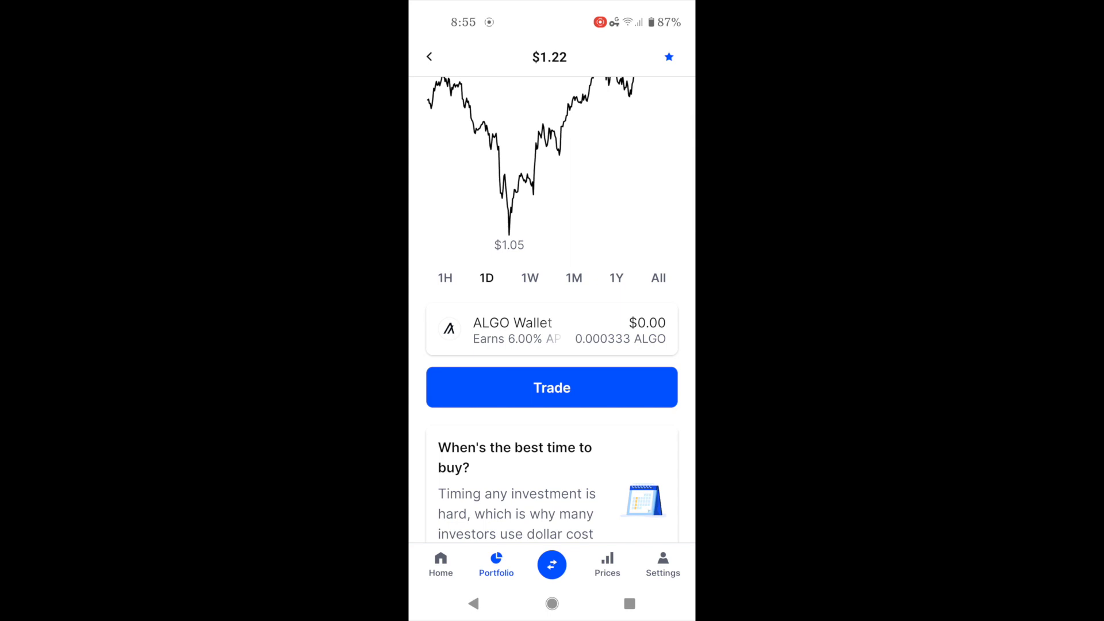
# Open the ALGO Wallet card showing its 0.000333 ALGO balance and history
pyautogui.click(579, 331)
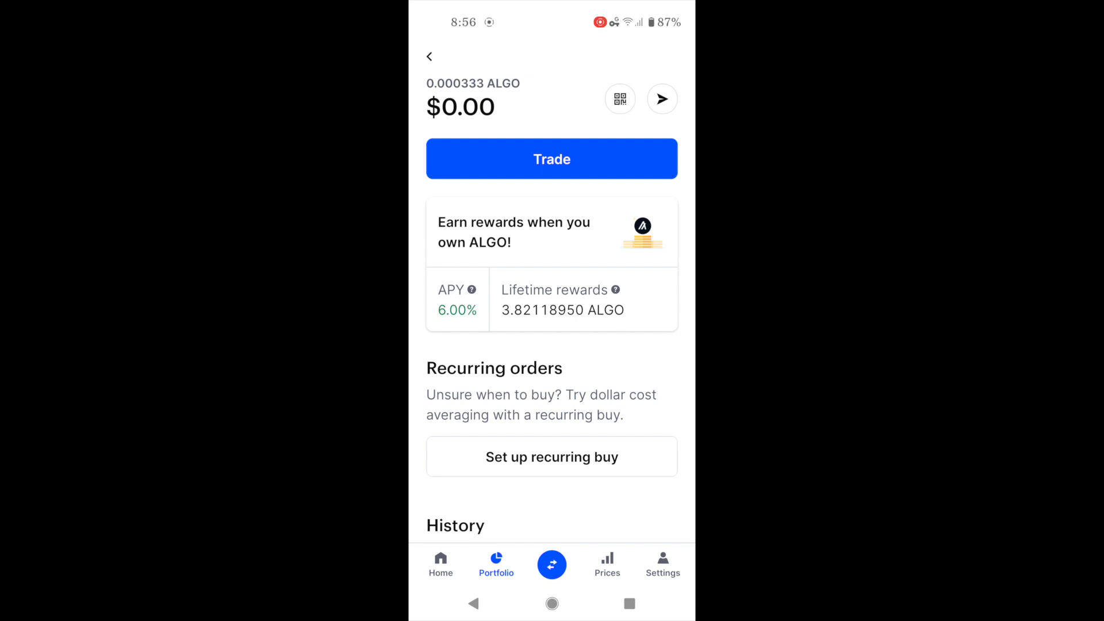
pyautogui.scroll(-4, 553, 345)
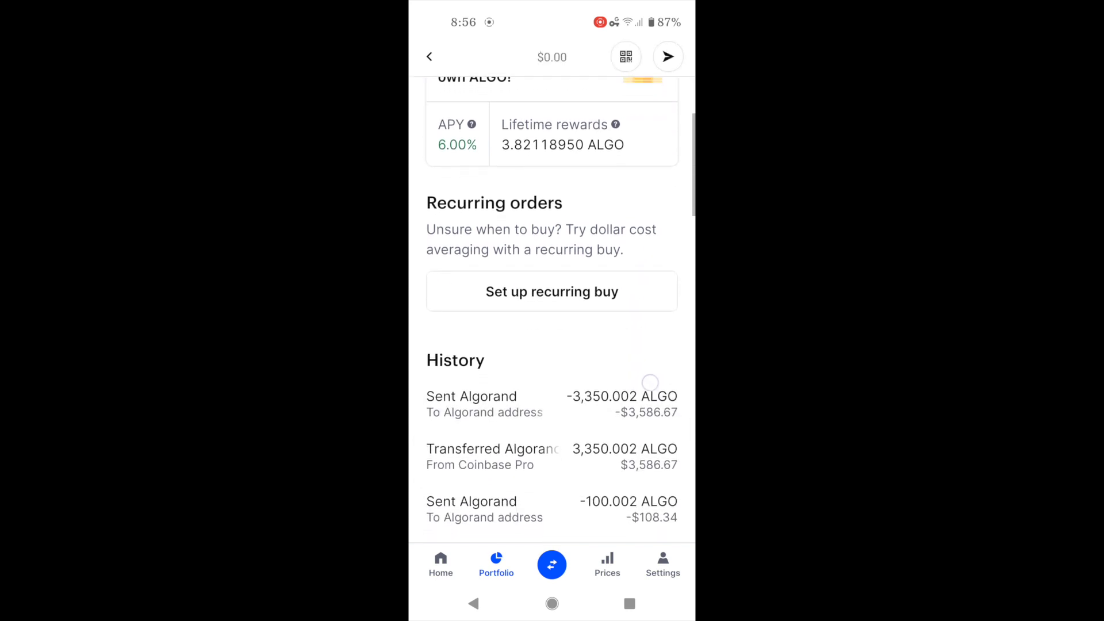
pyautogui.scroll(4, 553, 346)
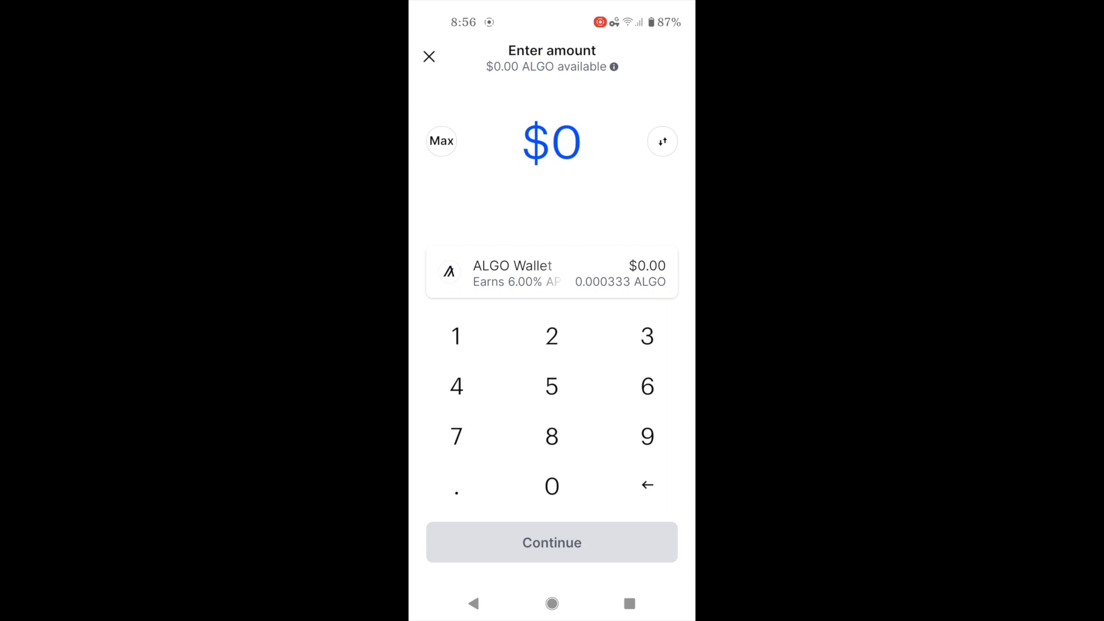
pyautogui.click(663, 141)
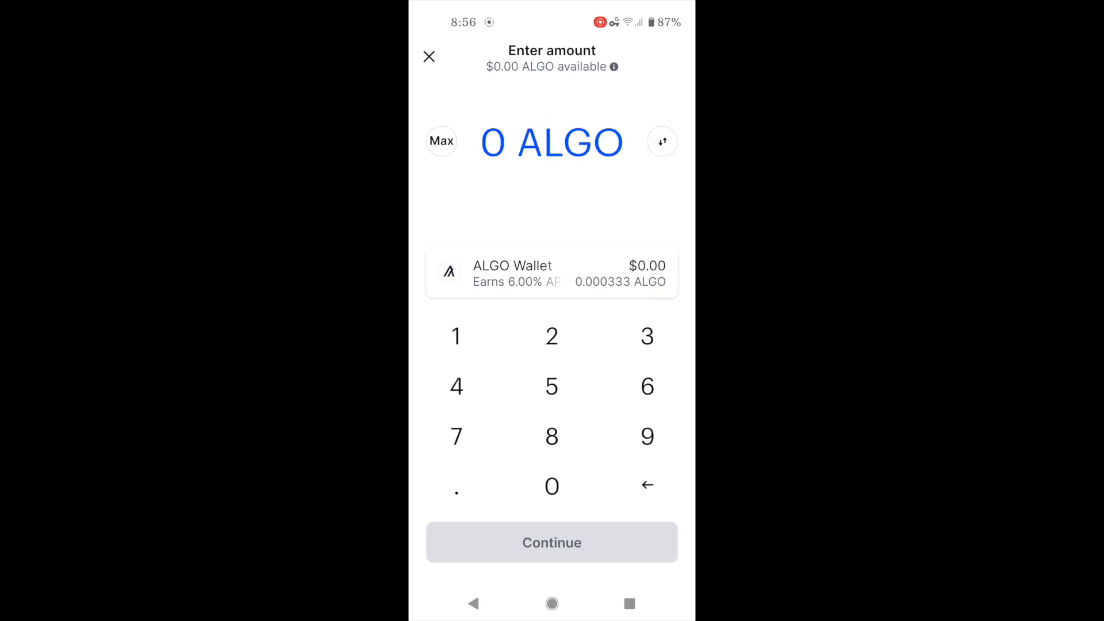
pyautogui.click(662, 141)
pyautogui.click(429, 55)
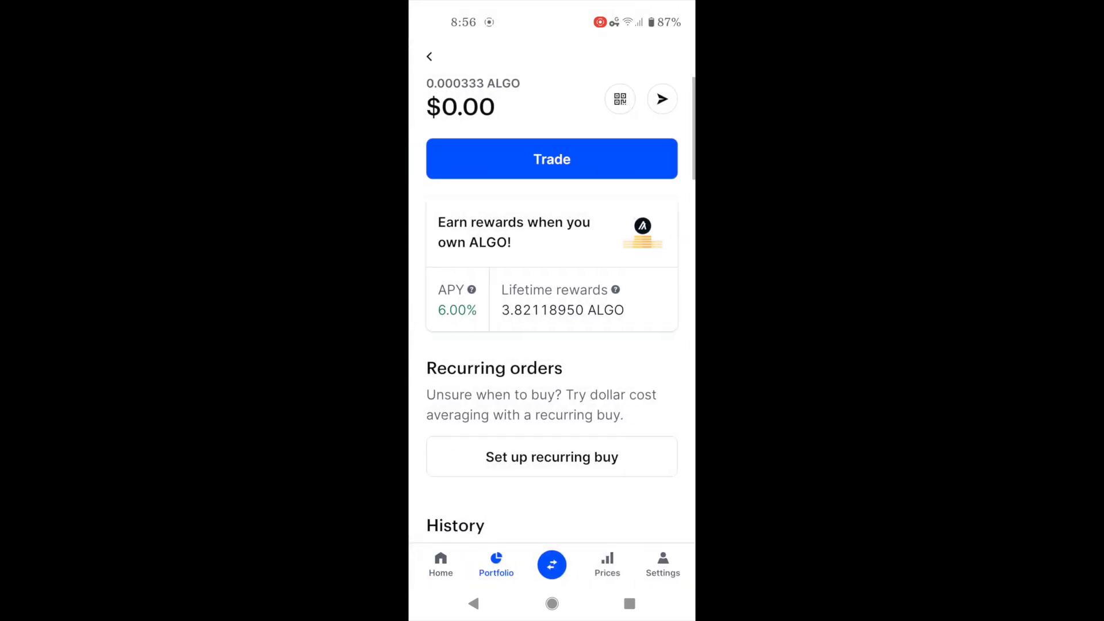
pyautogui.scroll(-3, 552, 345)
pyautogui.scroll(3, 552, 345)
# Copy the Coinbase ALGO receiving address and return to the recent-apps overview
pyautogui.click(619, 99)
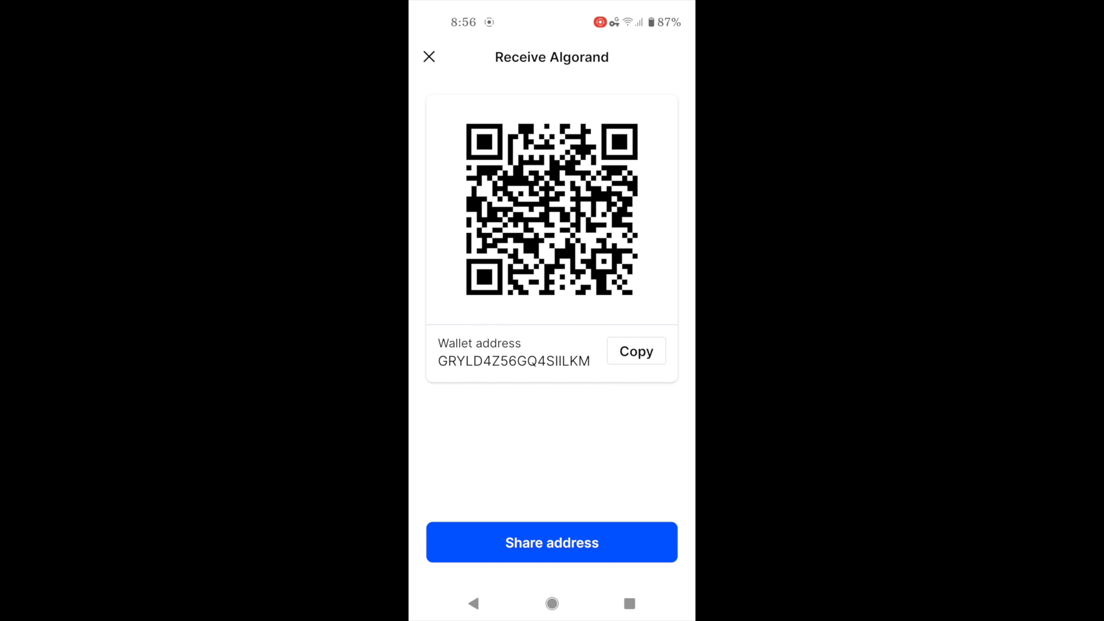
pyautogui.click(637, 352)
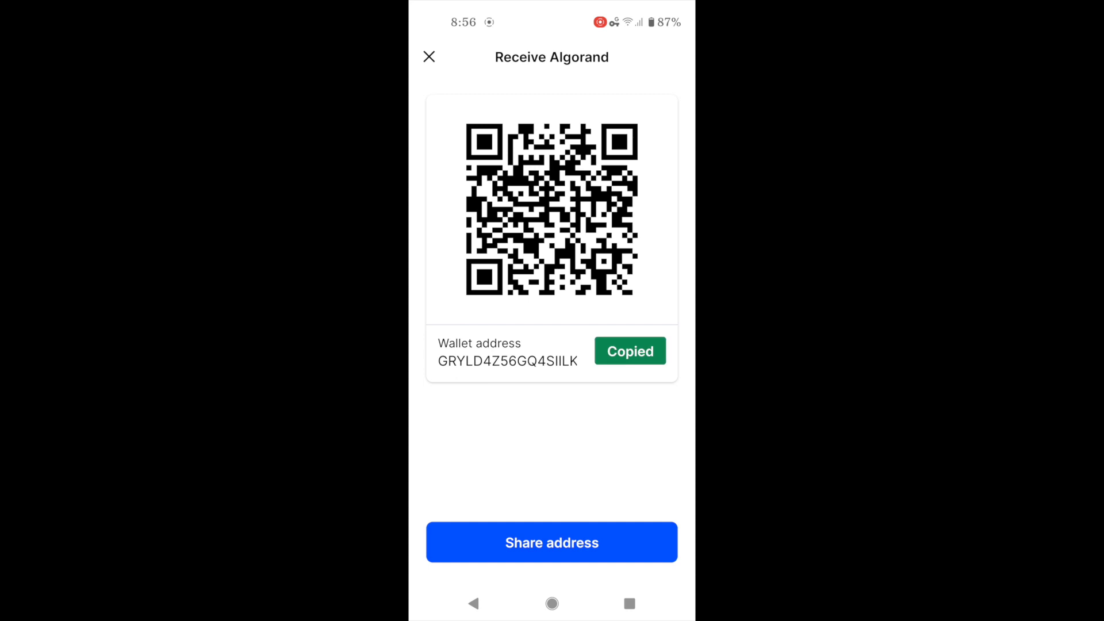
pyautogui.click(429, 57)
pyautogui.click(629, 605)
# Switch to Algorand Wallet and start a Send from the Planet Algo account
pyautogui.click(419, 284)
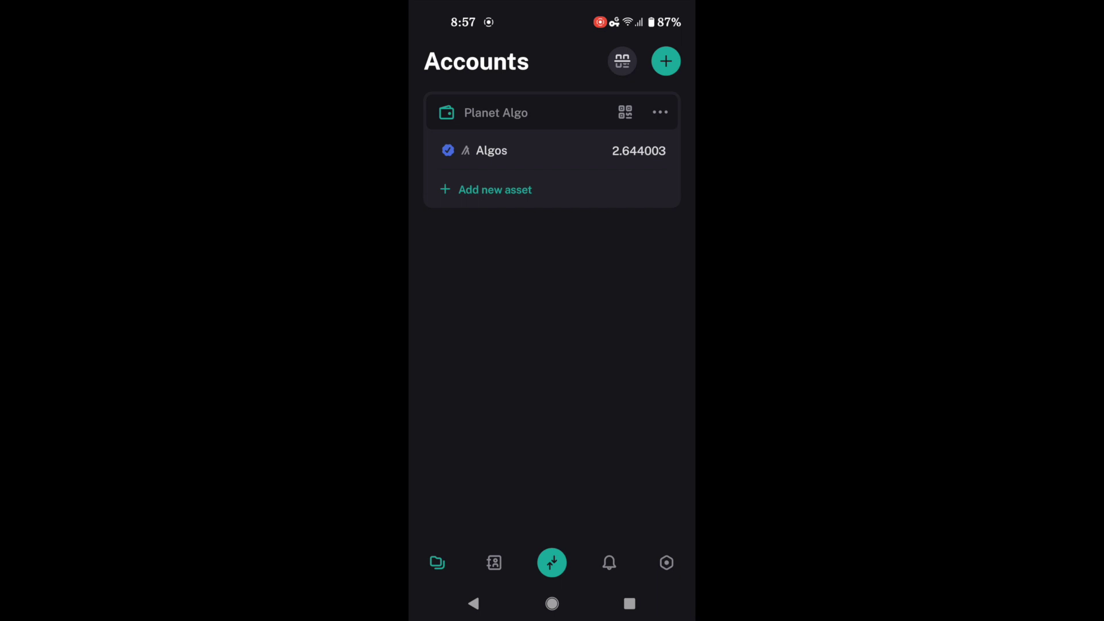
pyautogui.click(552, 562)
pyautogui.click(503, 531)
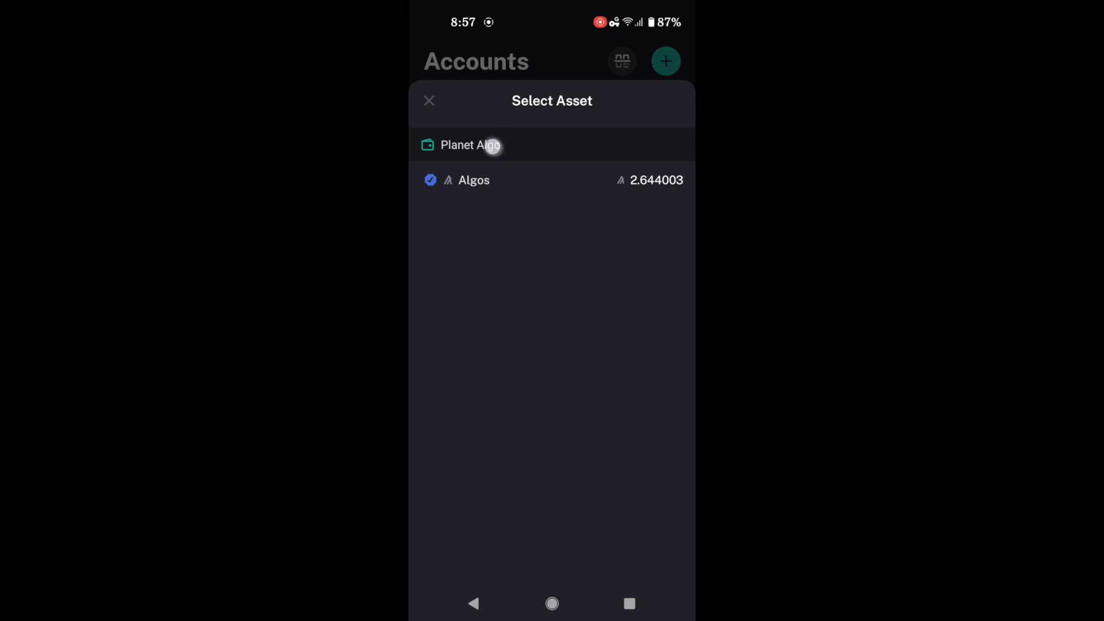
# Choose Algos, enter the 1 ALGO amount and pick wallet address as recipient type
pyautogui.click(489, 188)
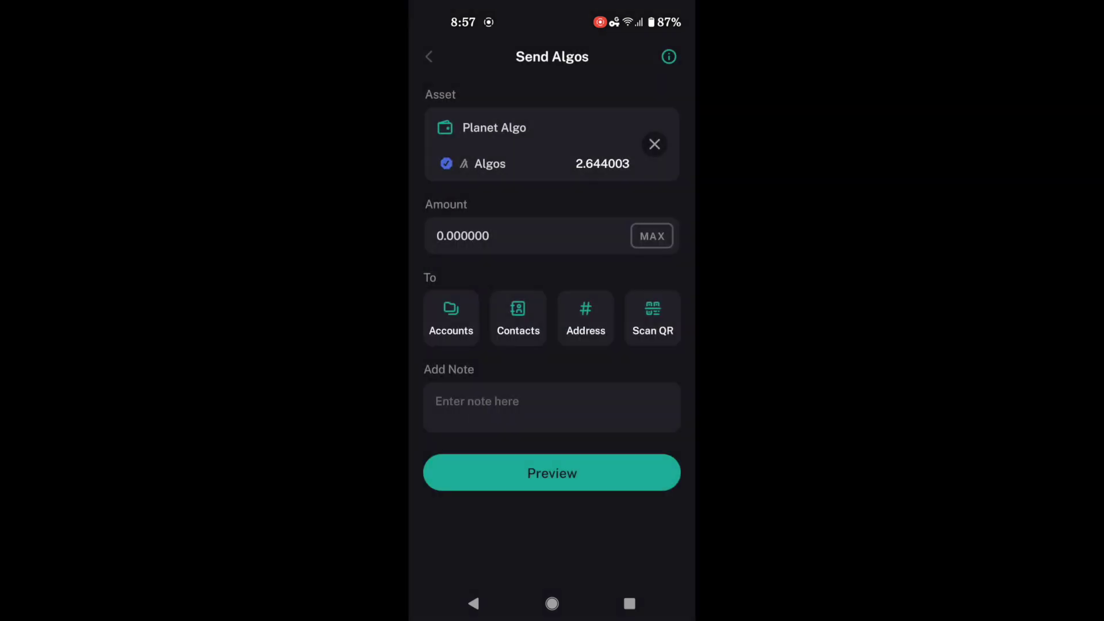
pyautogui.click(543, 236)
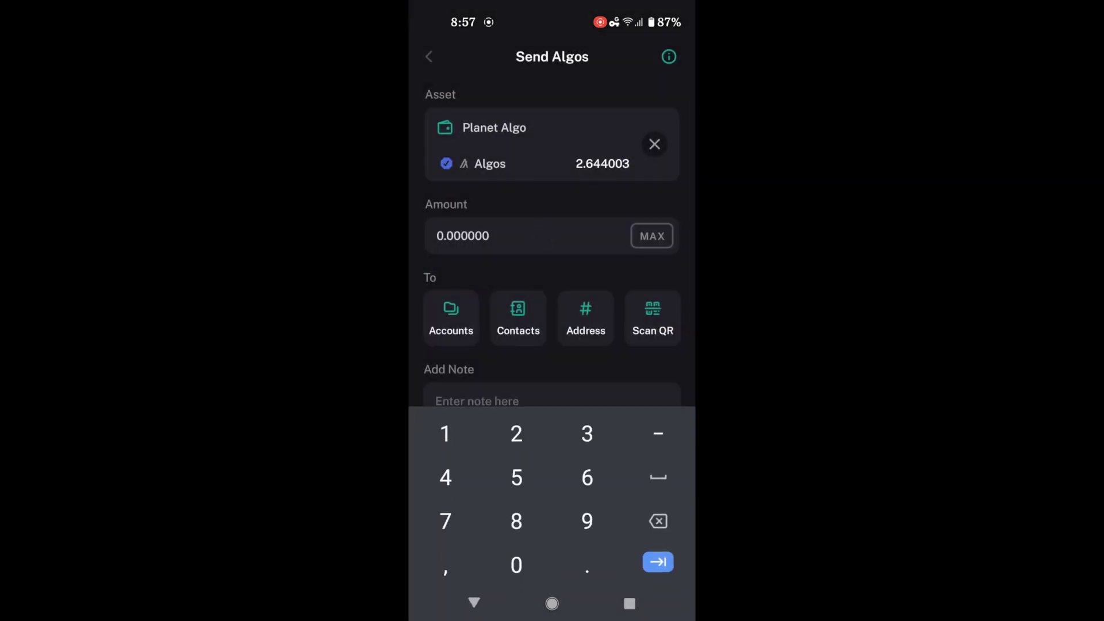
pyautogui.write('1.0000')
pyautogui.write('00')
pyautogui.moveTo(547, 371); pyautogui.dragTo(552, 340)
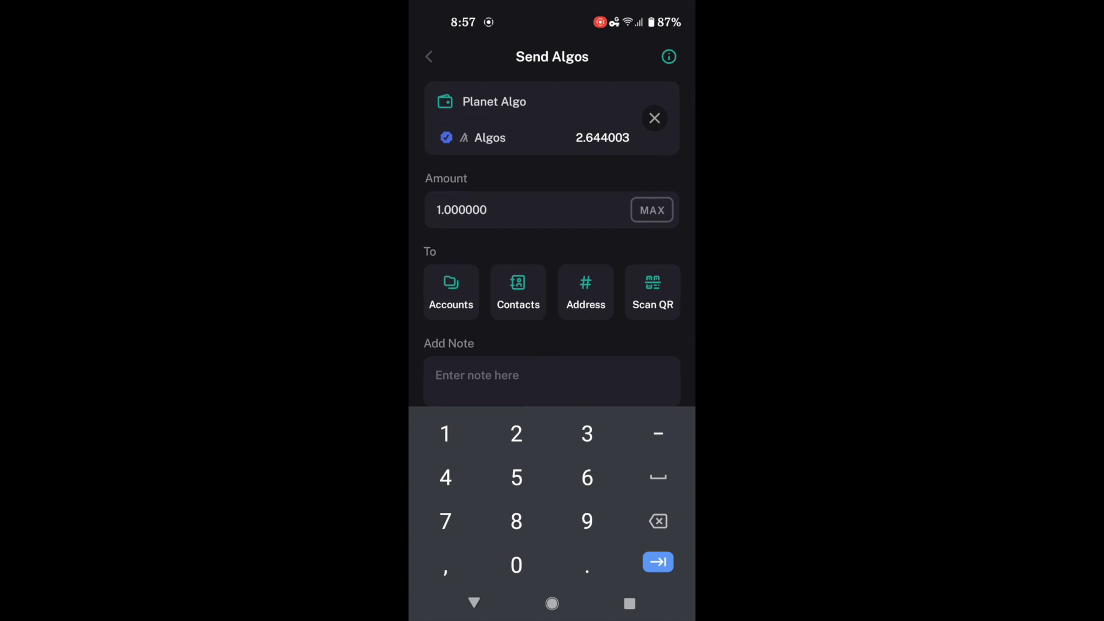
pyautogui.click(586, 292)
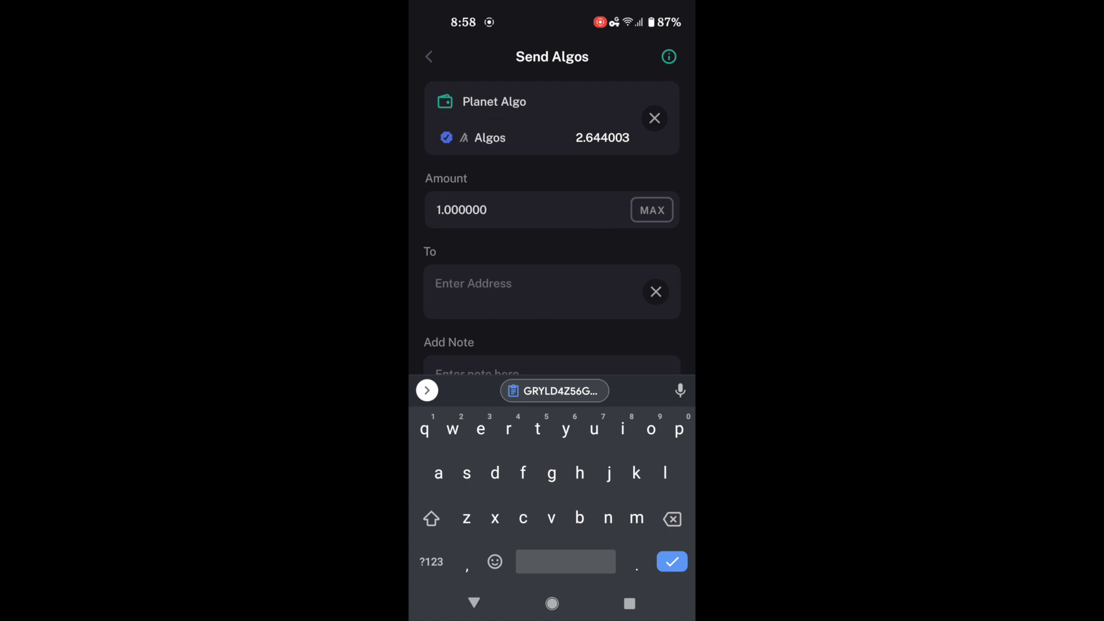
# Paste the Coinbase address as recipient, add the note "for tutorial" and preview
pyautogui.click(554, 391)
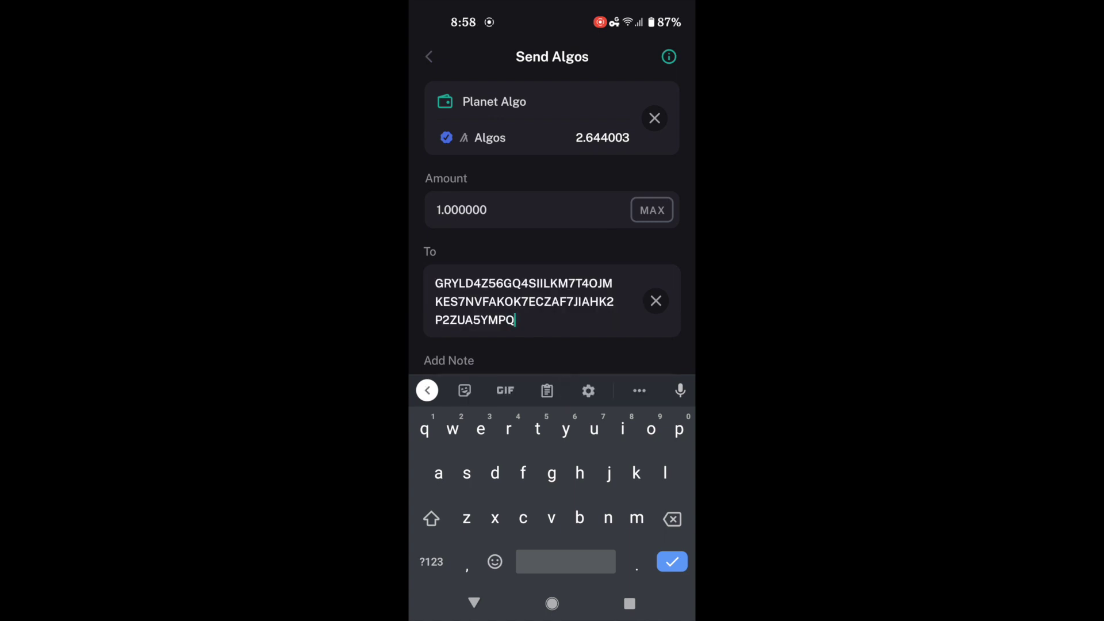
pyautogui.moveTo(567, 328); pyautogui.dragTo(567, 225)
pyautogui.click(558, 294)
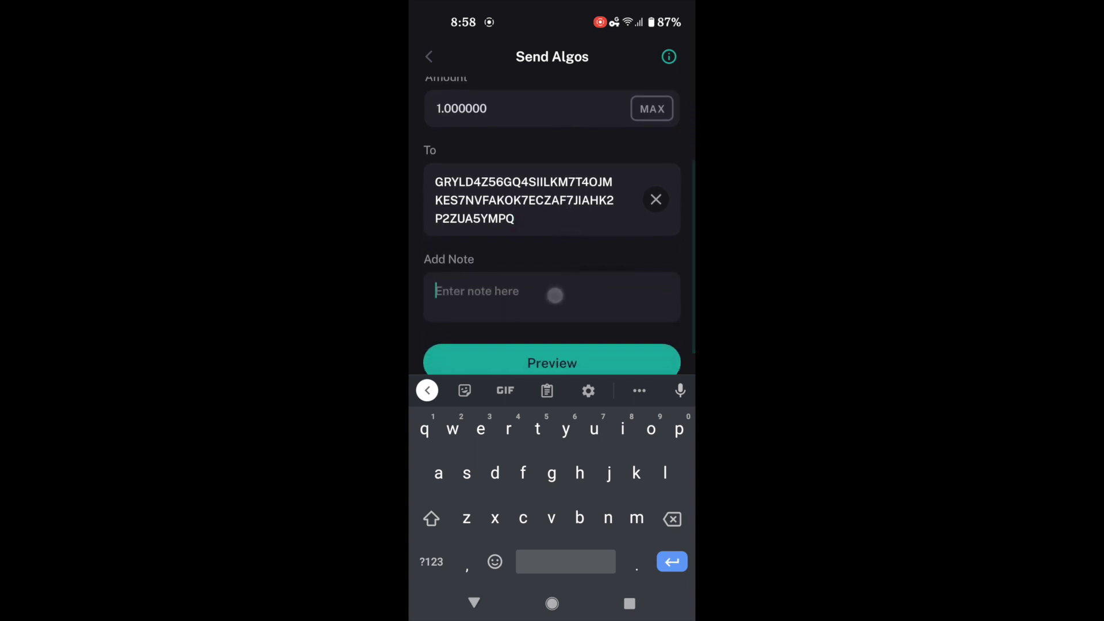
pyautogui.write('for')
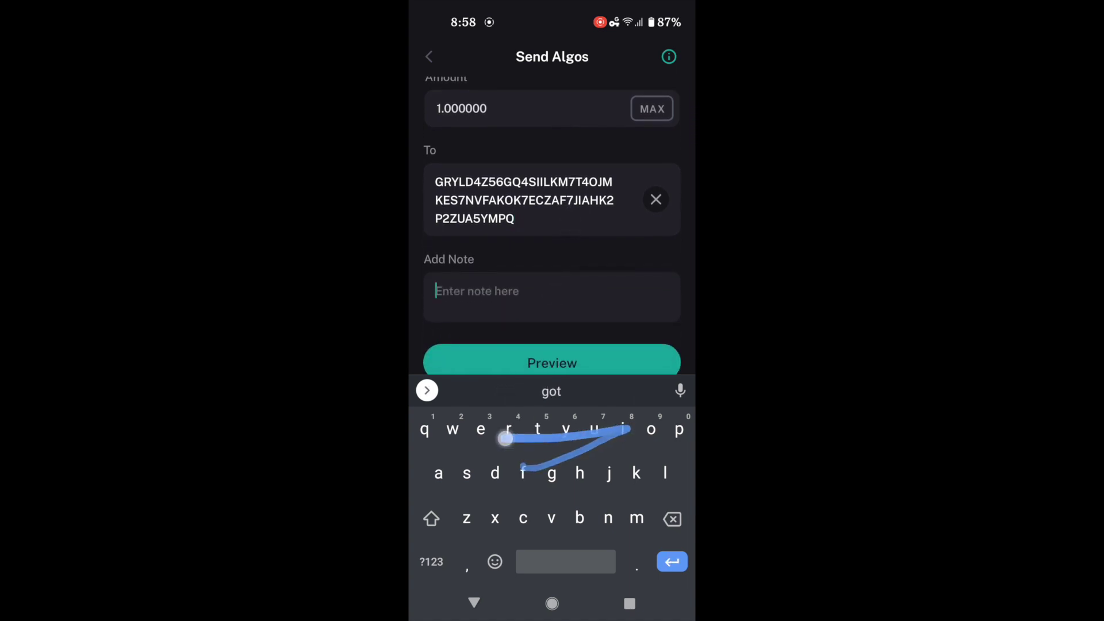
pyautogui.write(' tutorial')
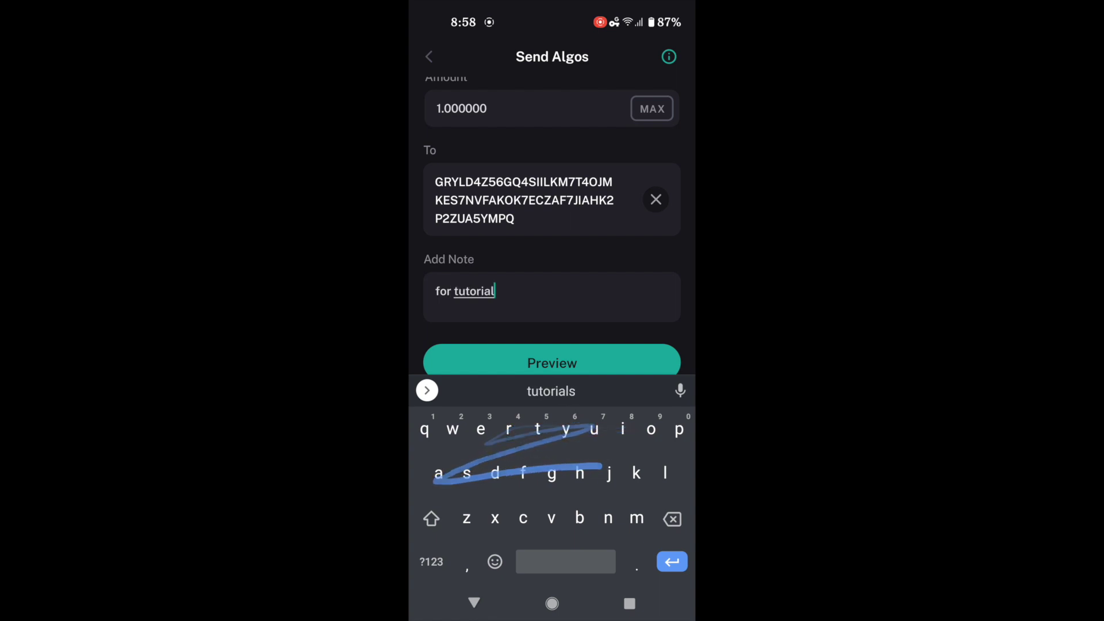
pyautogui.click(553, 363)
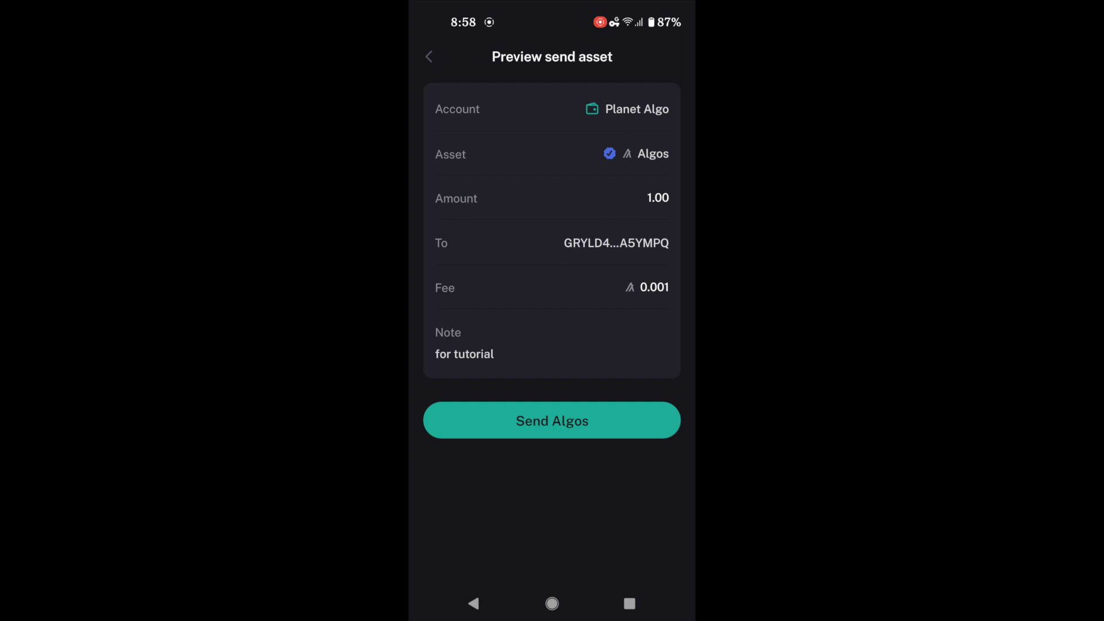
# Send the 1 ALGO transfer and view Planet Algo's transactions with the pending payment
pyautogui.click(553, 421)
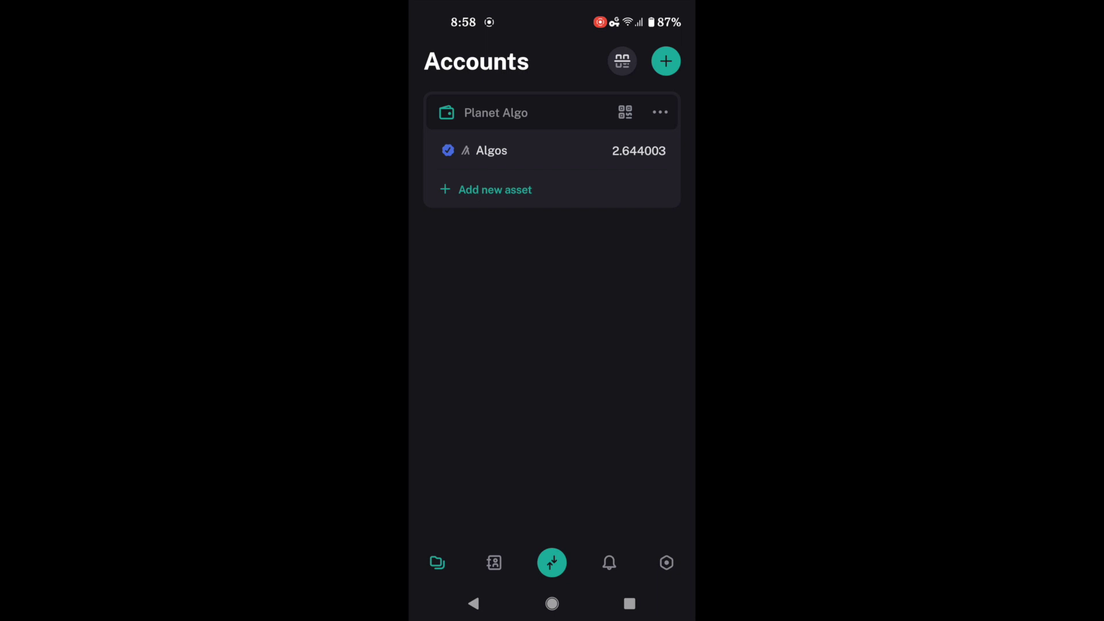
pyautogui.click(602, 146)
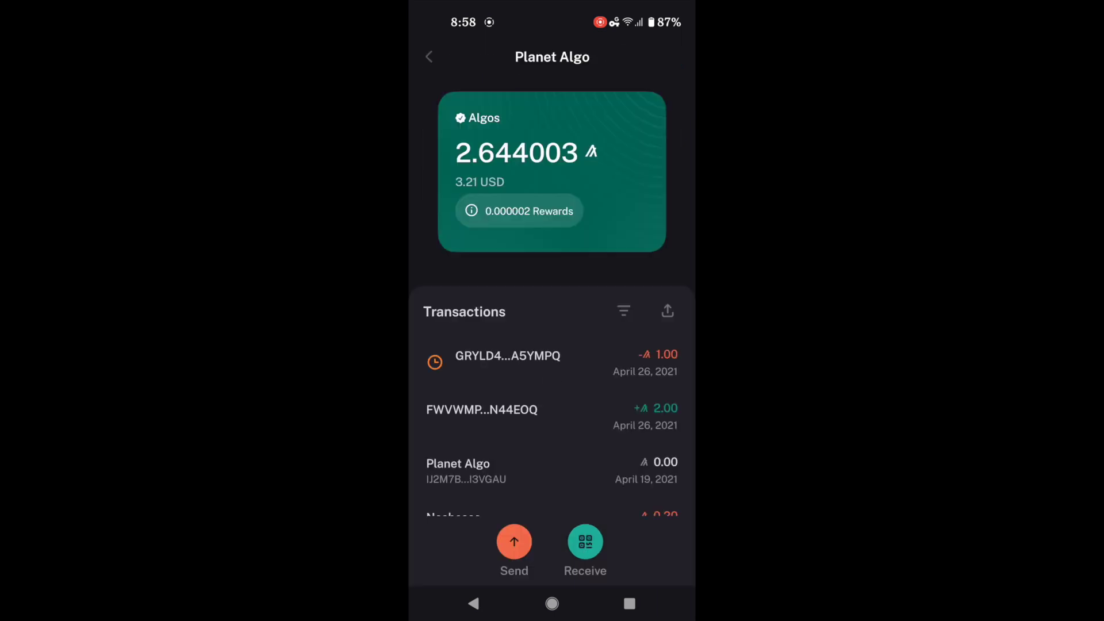
pyautogui.click(629, 604)
# Switch to Coinbase to check the ALGO wallet, then return via recent apps
pyautogui.moveTo(465, 285); pyautogui.dragTo(639, 285)
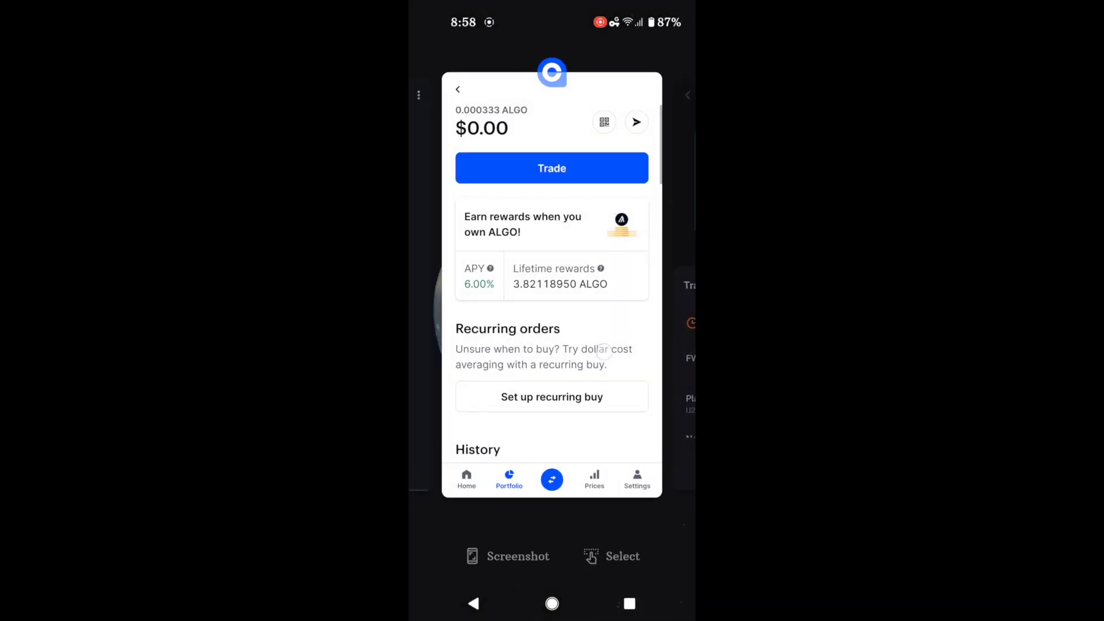
pyautogui.click(552, 303)
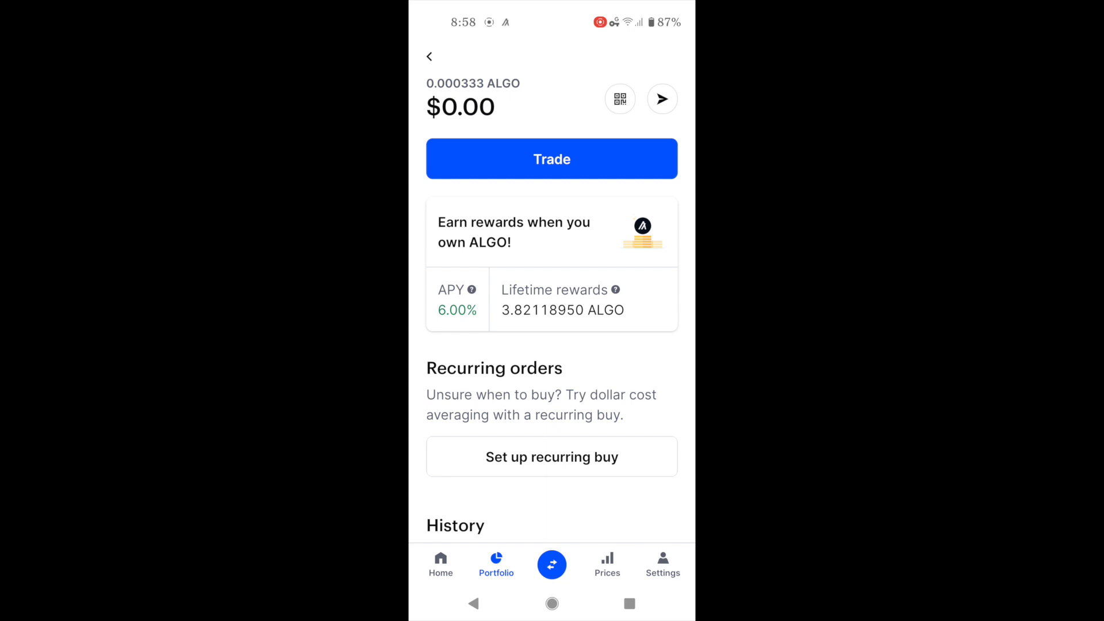
pyautogui.click(428, 57)
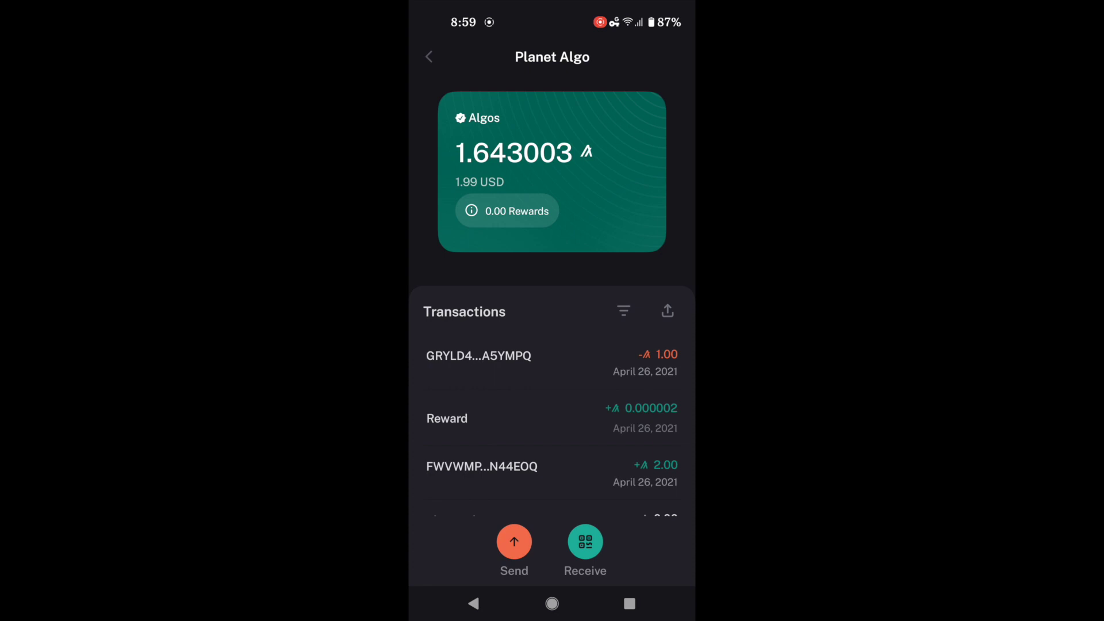
pyautogui.click(630, 603)
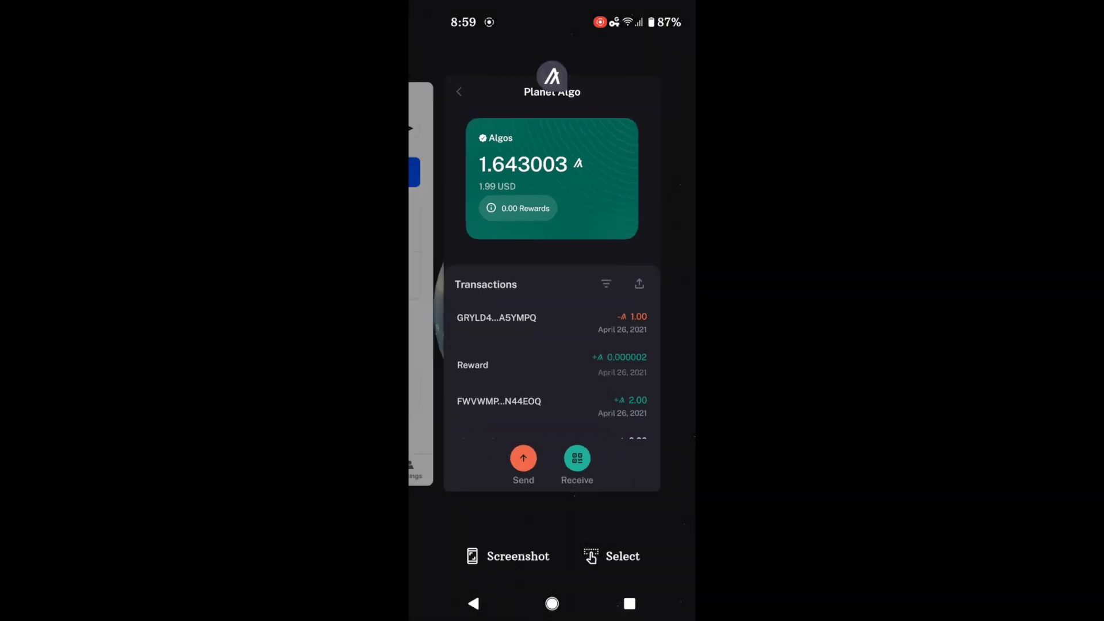
# Confirm Coinbase's ALGO wallet shows 1.000333 ALGO and go back to recent apps
pyautogui.click(423, 367)
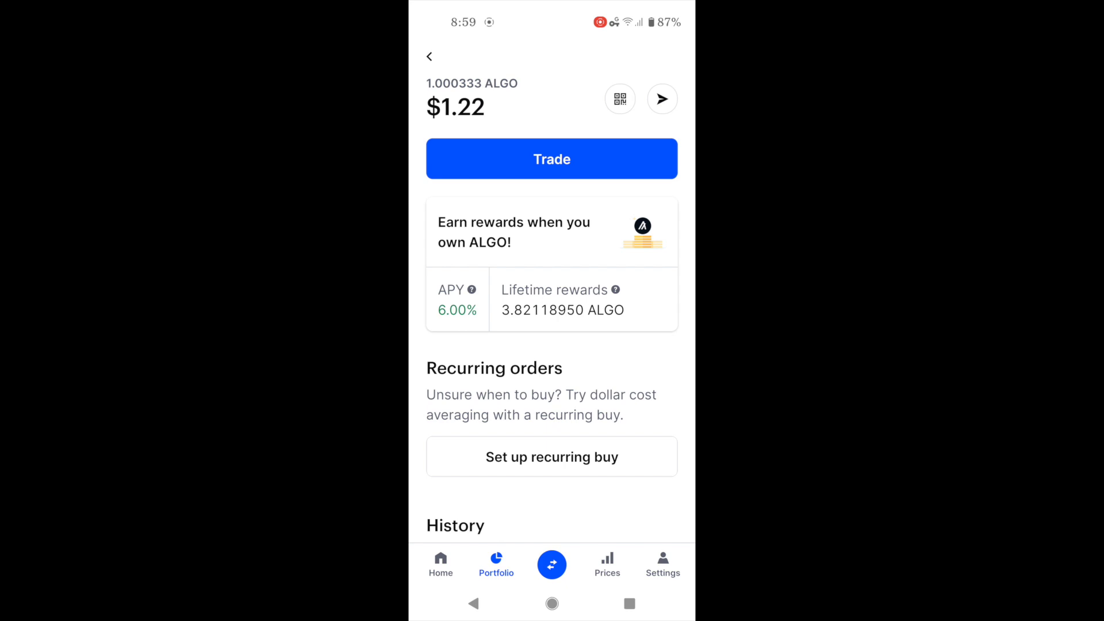
pyautogui.press('Escape')
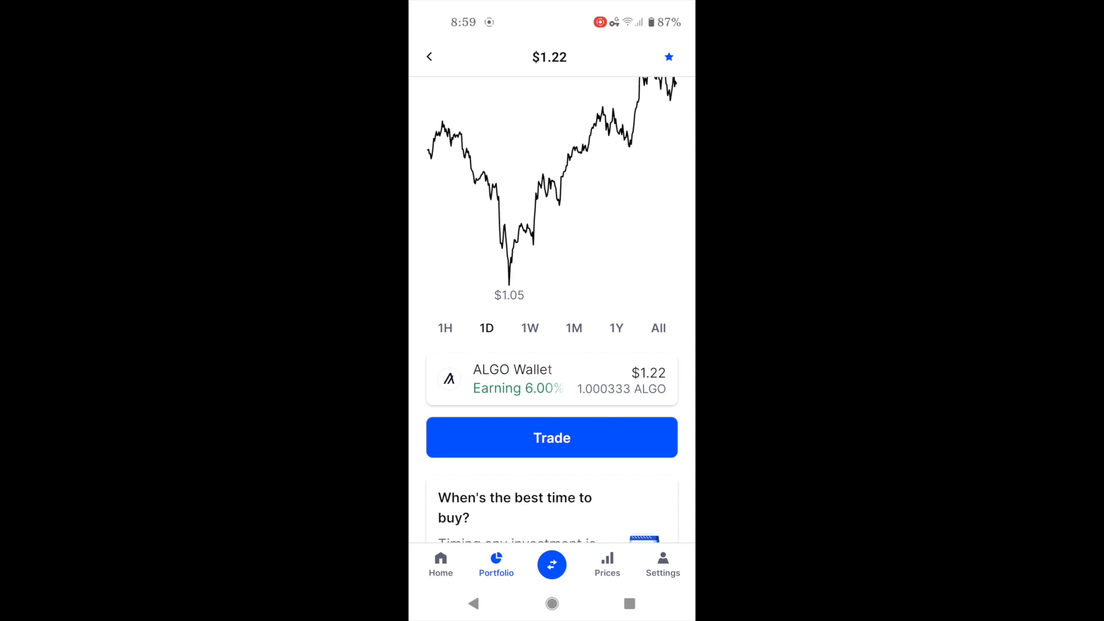
pyautogui.click(630, 604)
# Return to Algorand Wallet Accounts and show Planet Algo's receiving address and QR code
pyautogui.moveTo(483, 259); pyautogui.dragTo(656, 259)
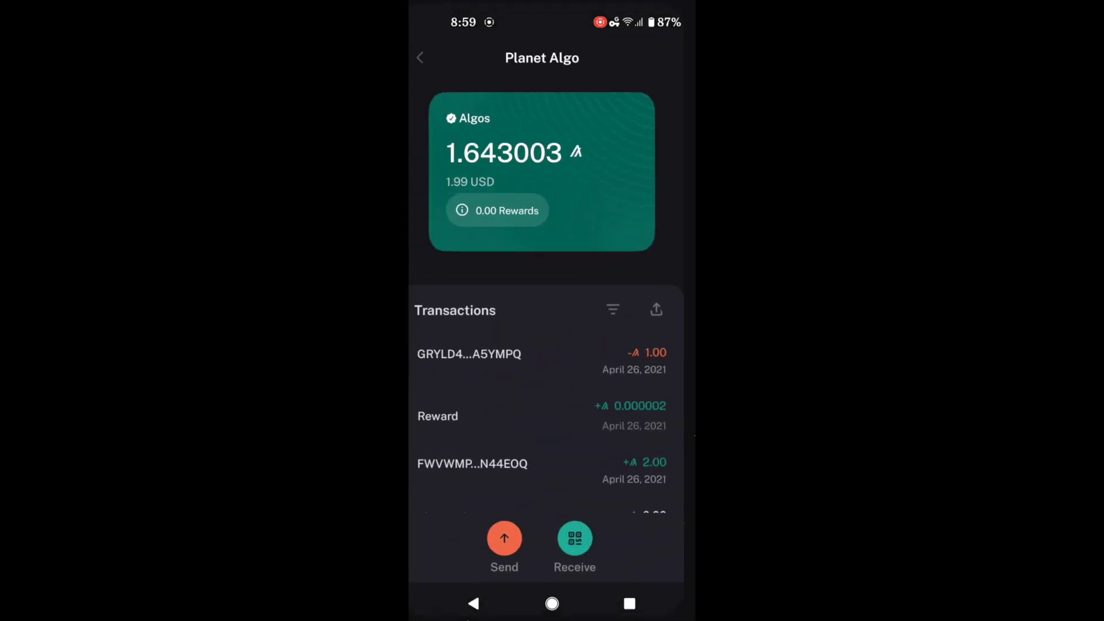
pyautogui.click(420, 57)
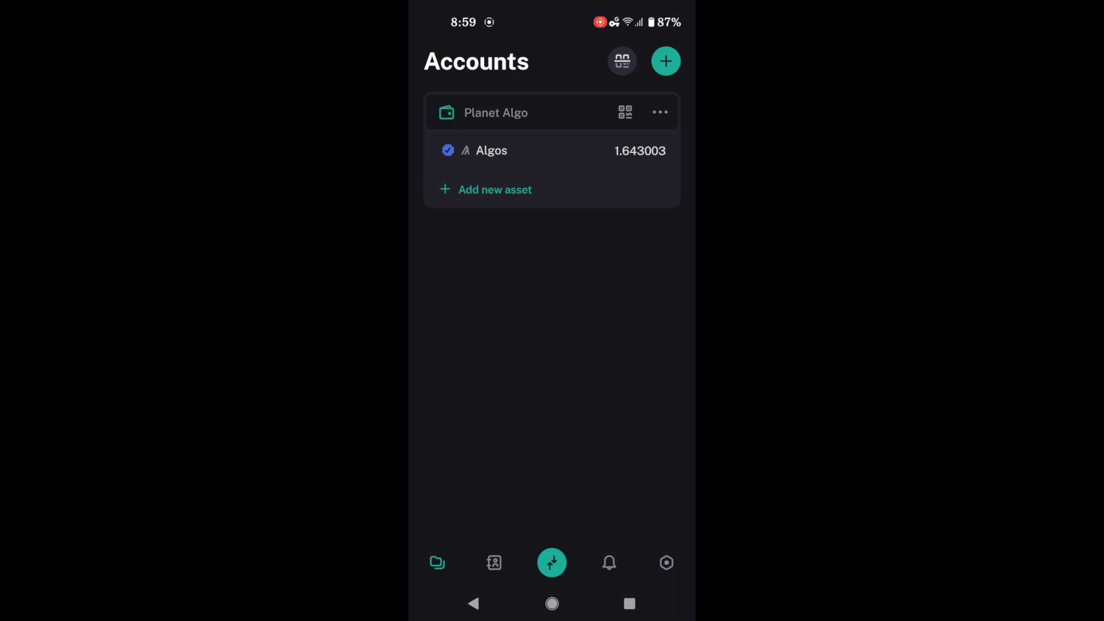
pyautogui.click(527, 113)
pyautogui.click(625, 110)
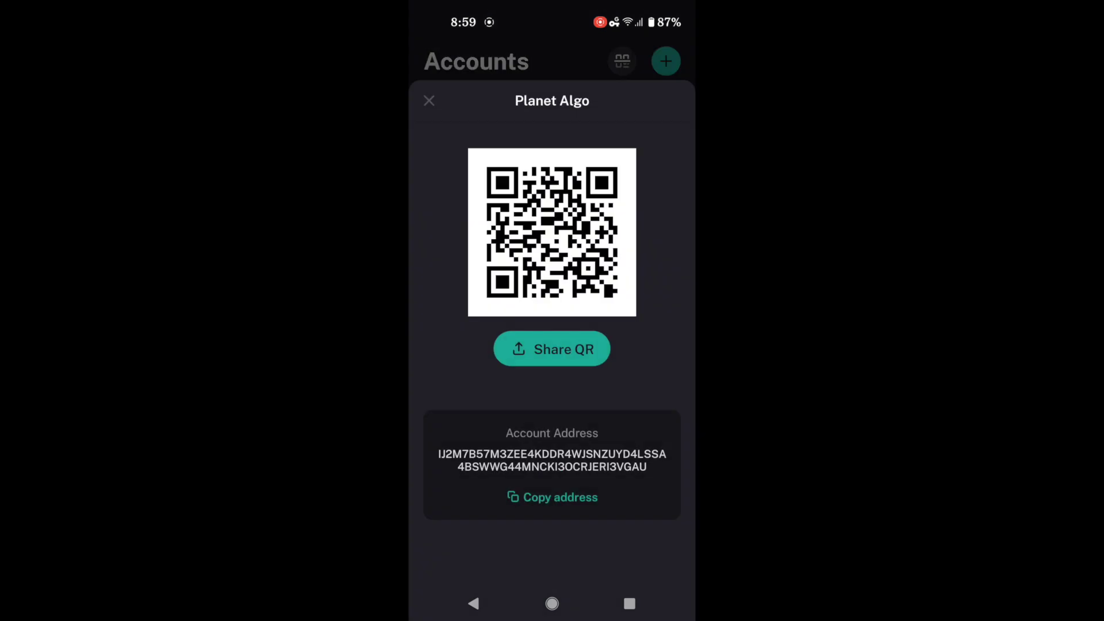
# Copy the Planet Algo address, close the sheet and bring up recent apps
pyautogui.click(573, 504)
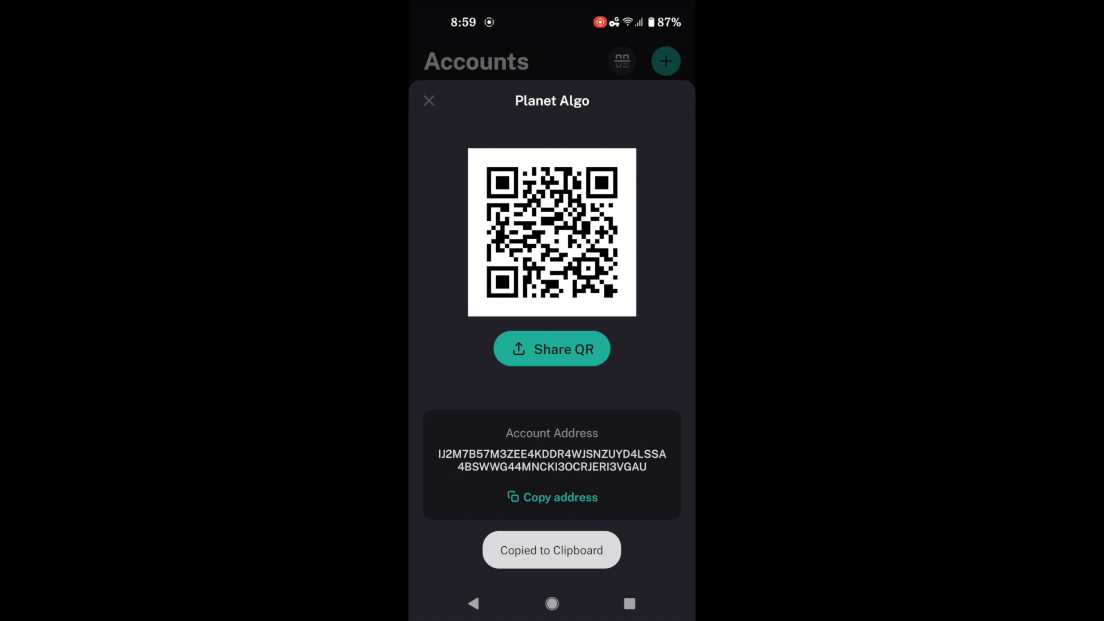
pyautogui.click(429, 100)
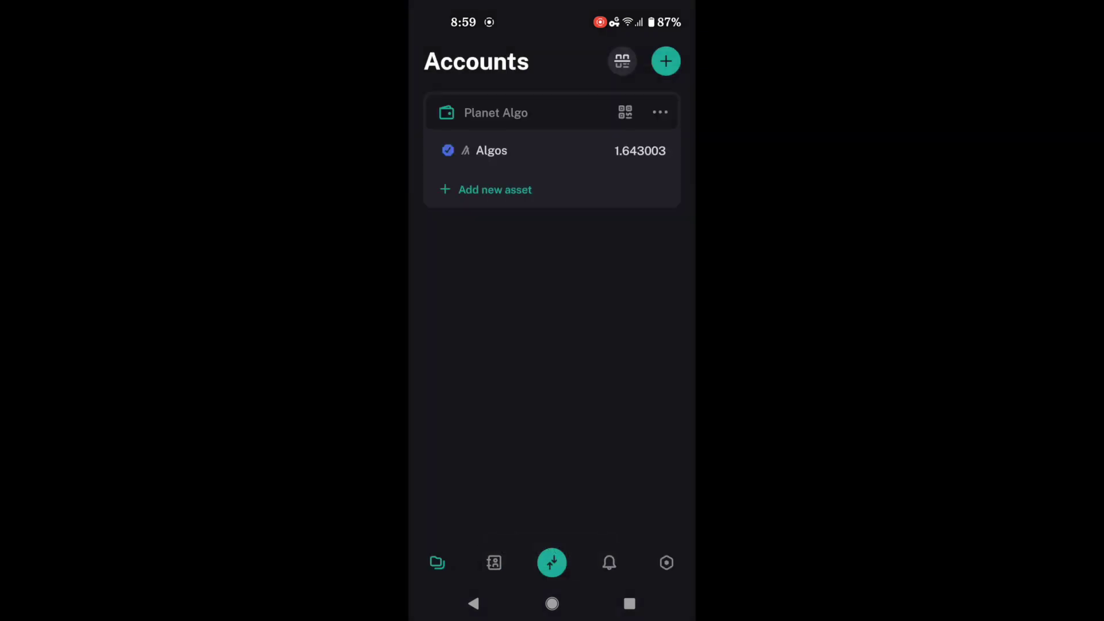
pyautogui.click(629, 604)
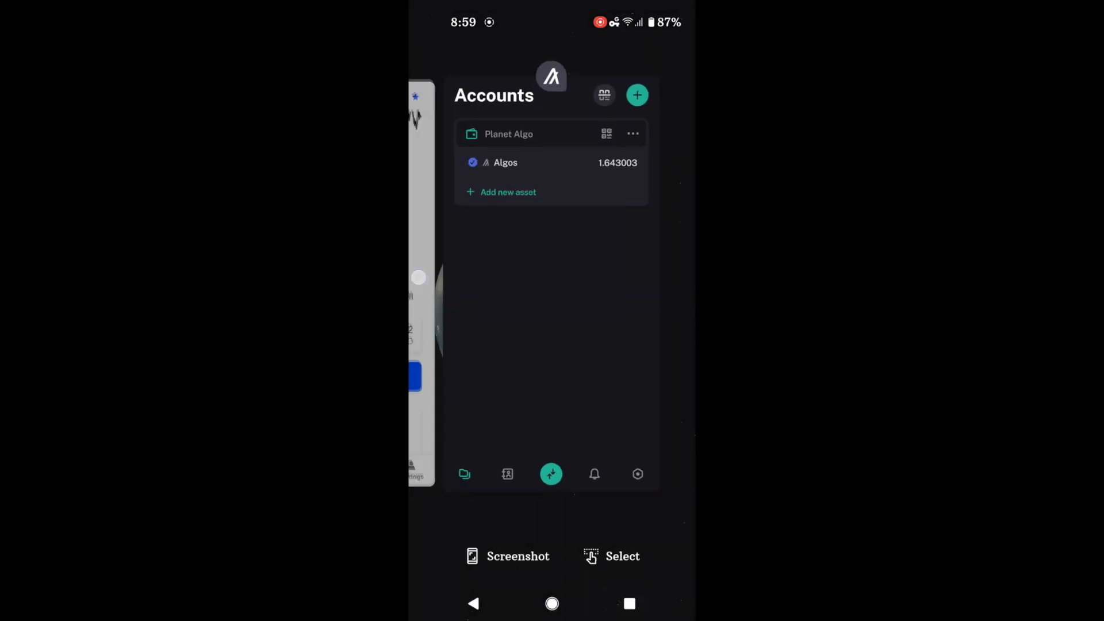
# In Coinbase's ALGO Wallet, send the Max balance (0.998333 ALGO) to the copied Planet Algo address
pyautogui.click(423, 285)
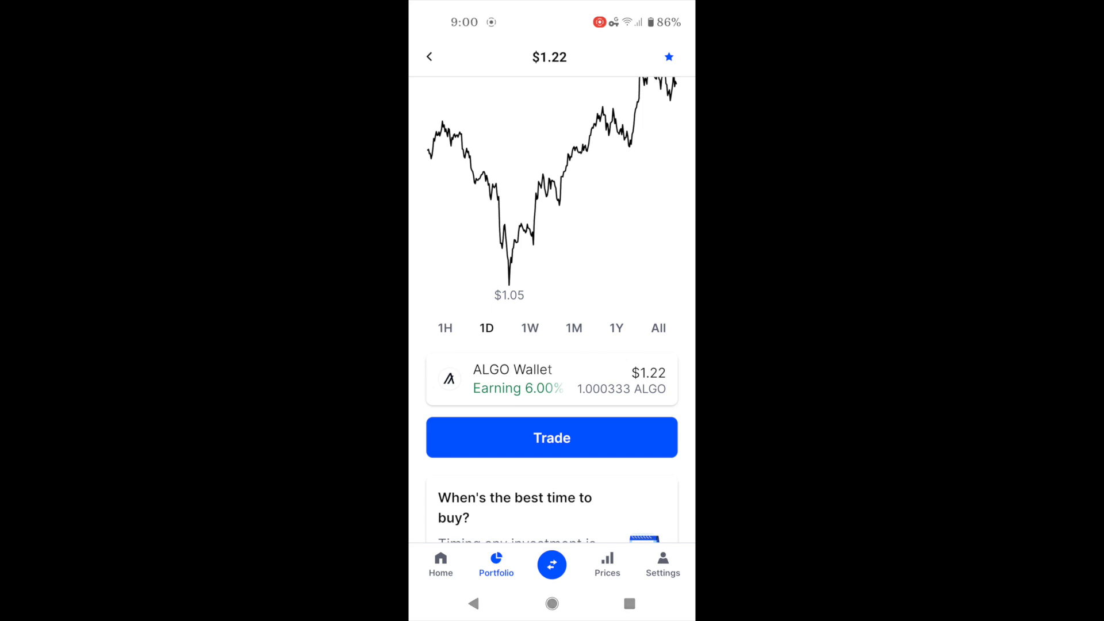
pyautogui.click(552, 379)
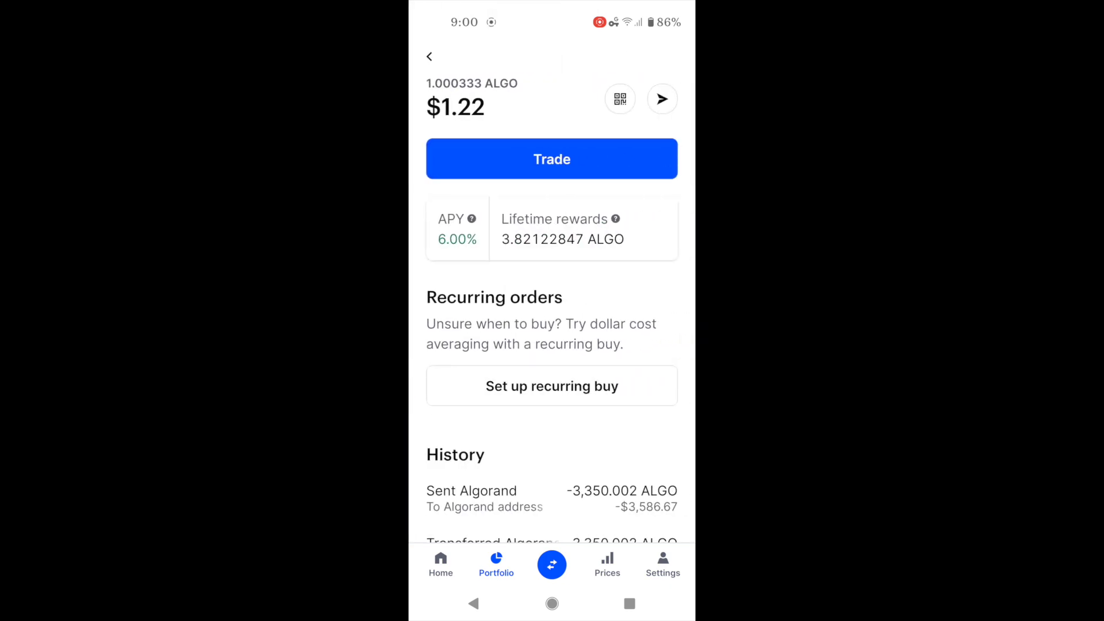
pyautogui.click(662, 99)
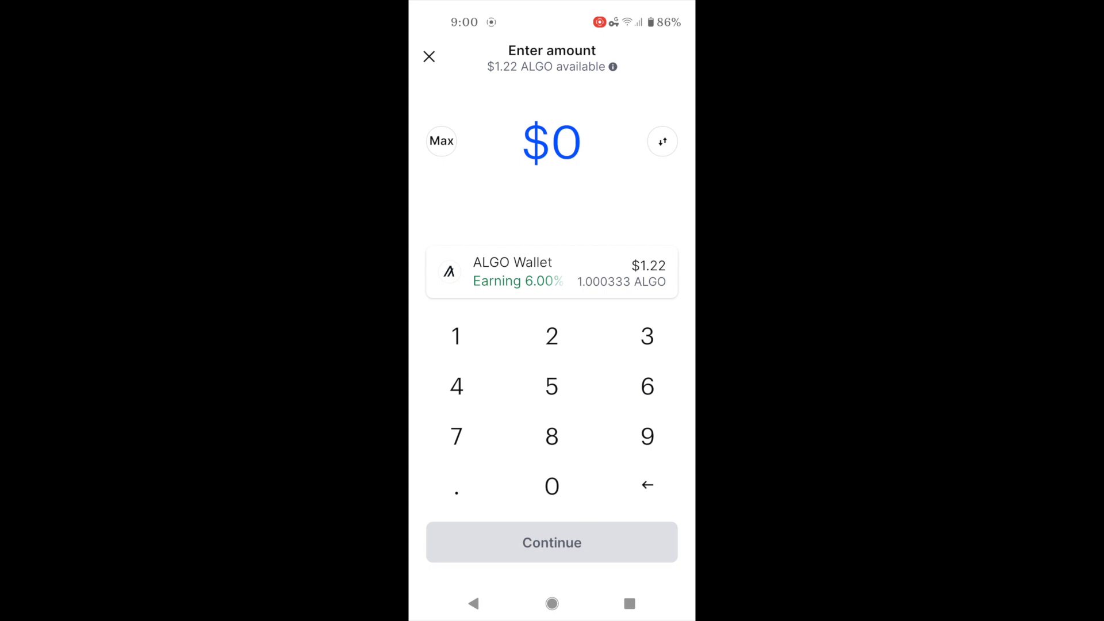
pyautogui.click(442, 141)
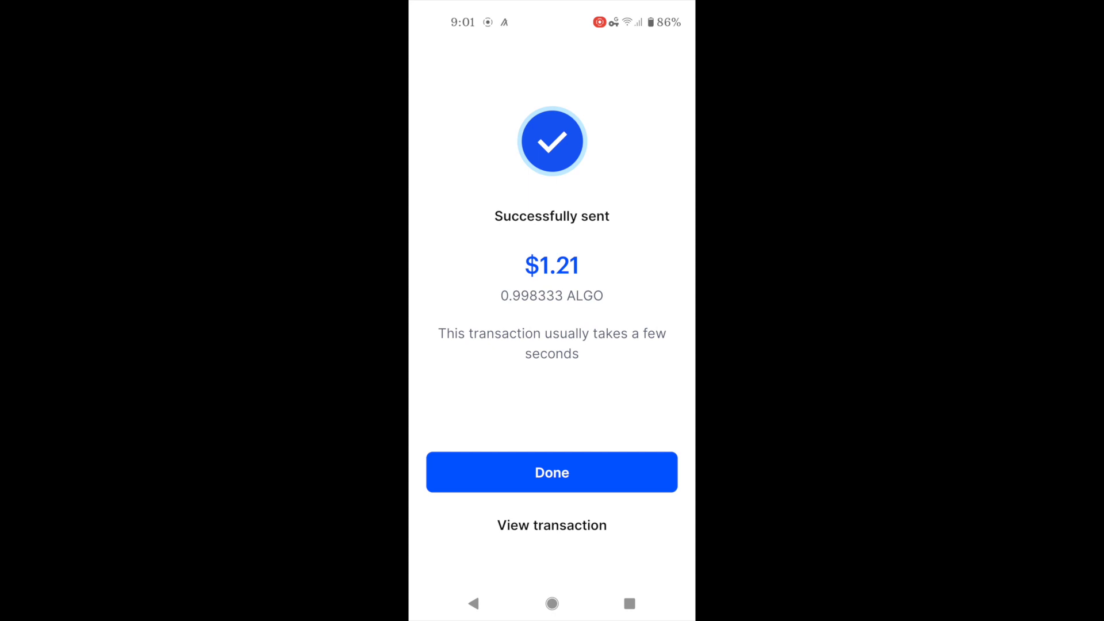
pyautogui.click(627, 470)
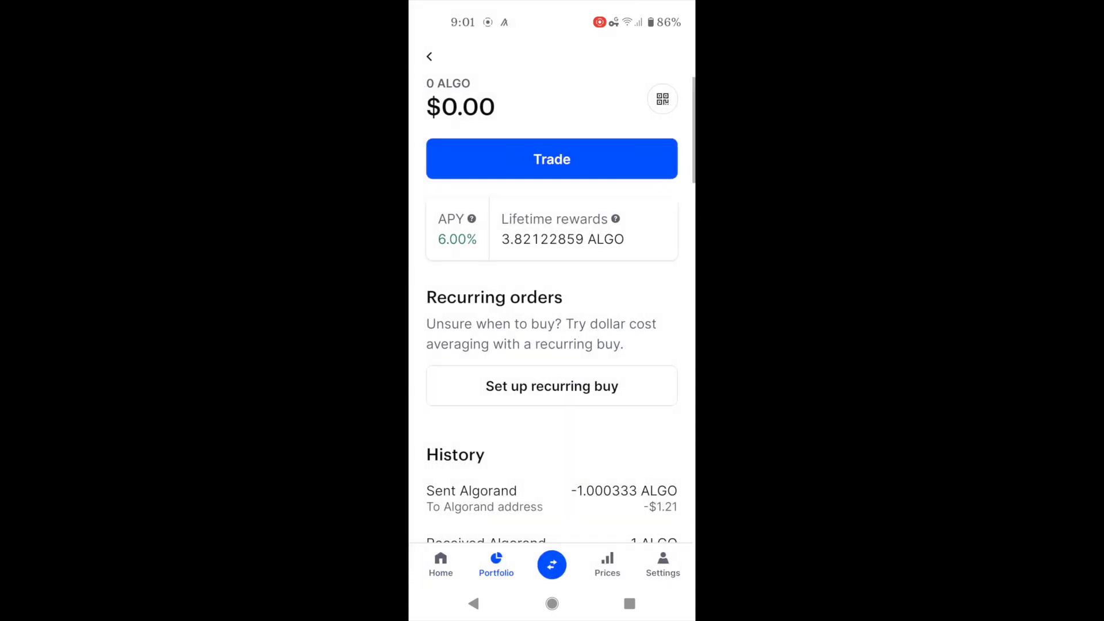
# Open Algorand Wallet from its notification reporting 0.998333 Algos received
pyautogui.moveTo(552, 17); pyautogui.dragTo(553, 345)
pyautogui.click(552, 297)
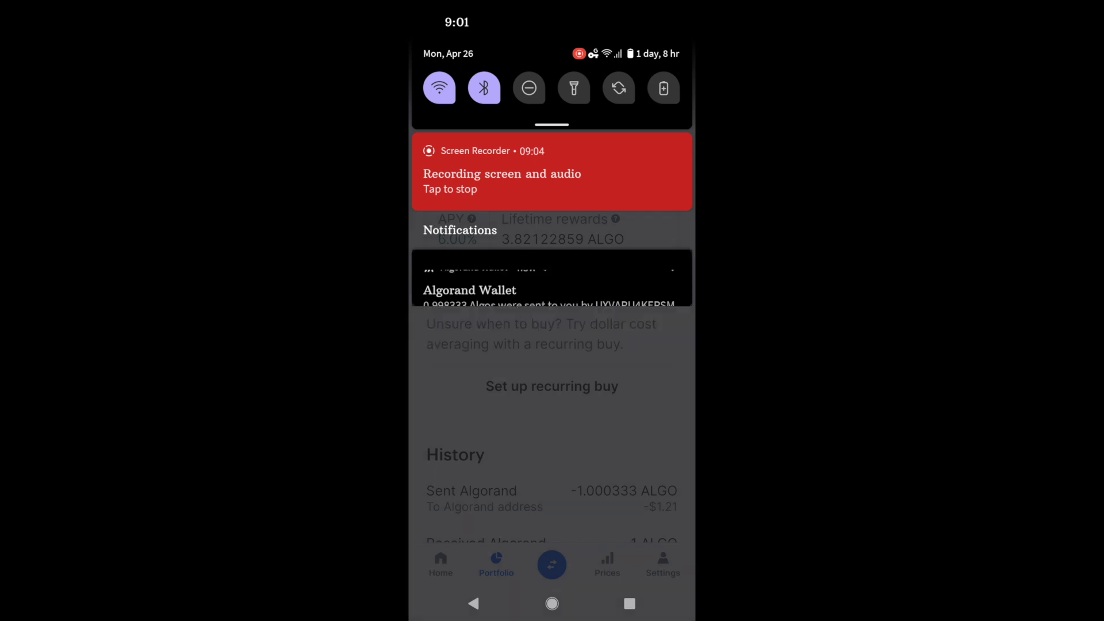